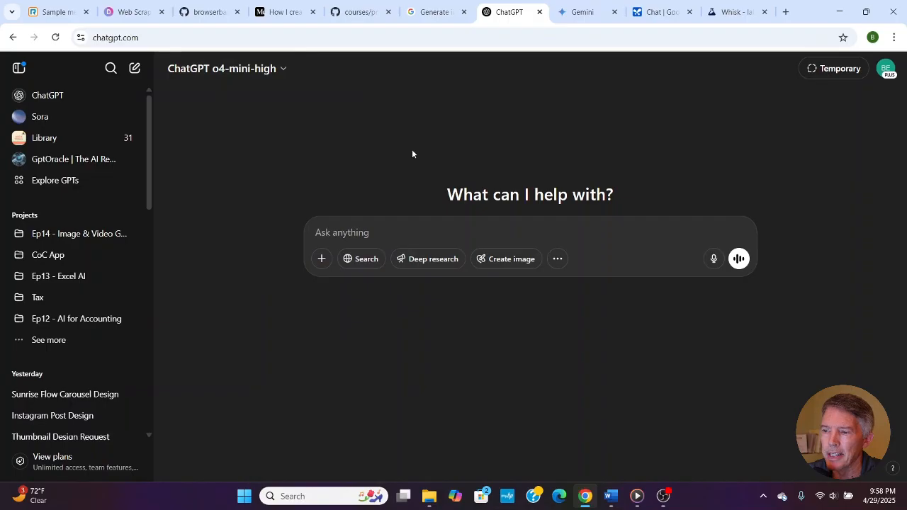
Turn on image creation for the new ChatGPT prompt and view the file attachment options
left_click(494, 262)
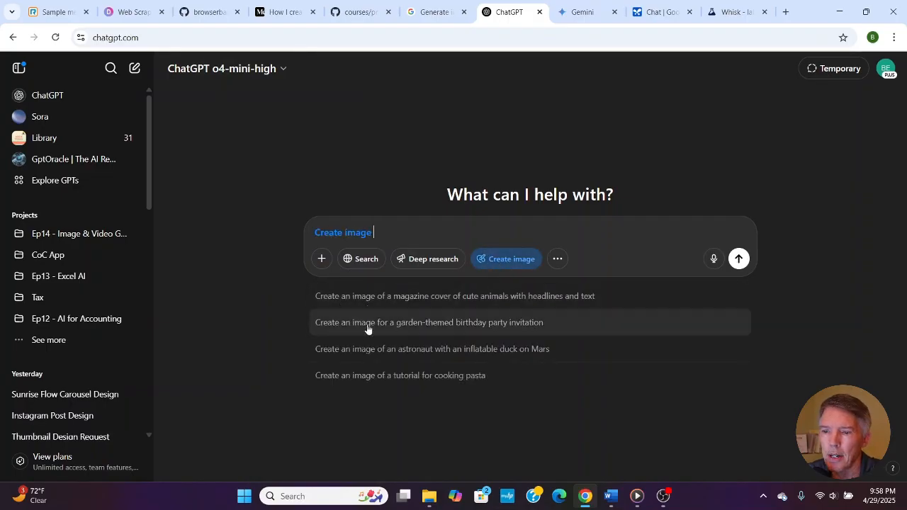
left_click(273, 317)
left_click(322, 261)
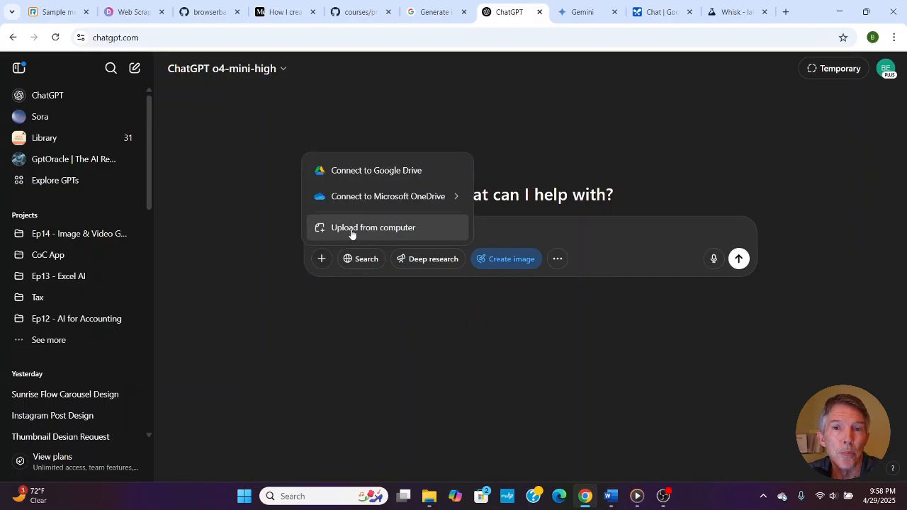
left_click(245, 292)
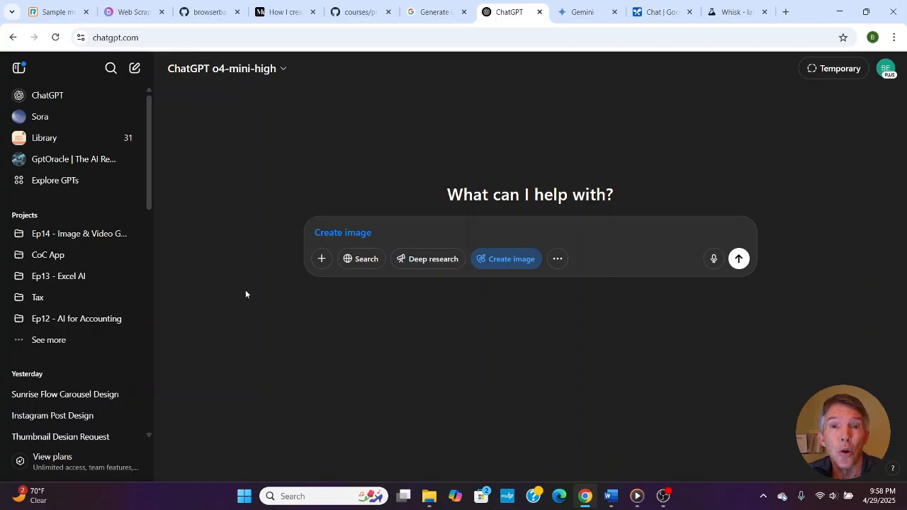
View Gemini's Veo 2 page, and open Video Gen in Google AI Studio to see its image attachment options
left_click(580, 15)
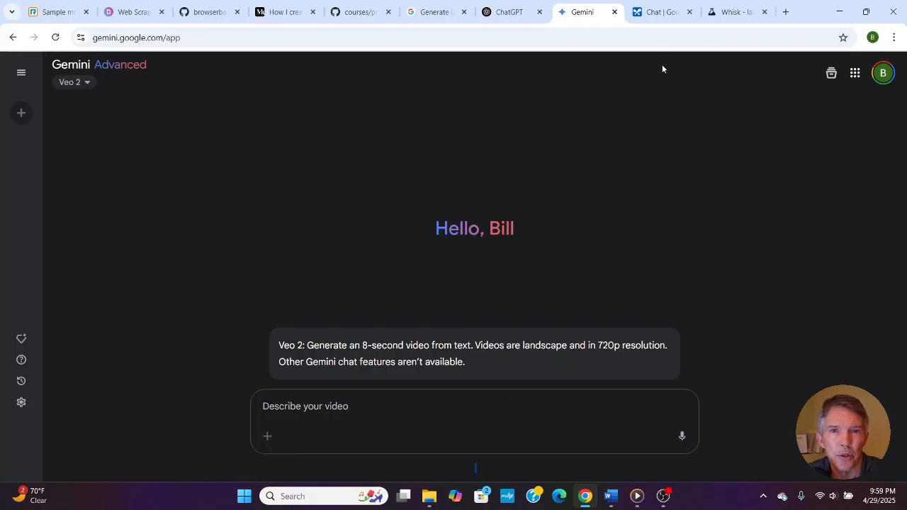
left_click(653, 14)
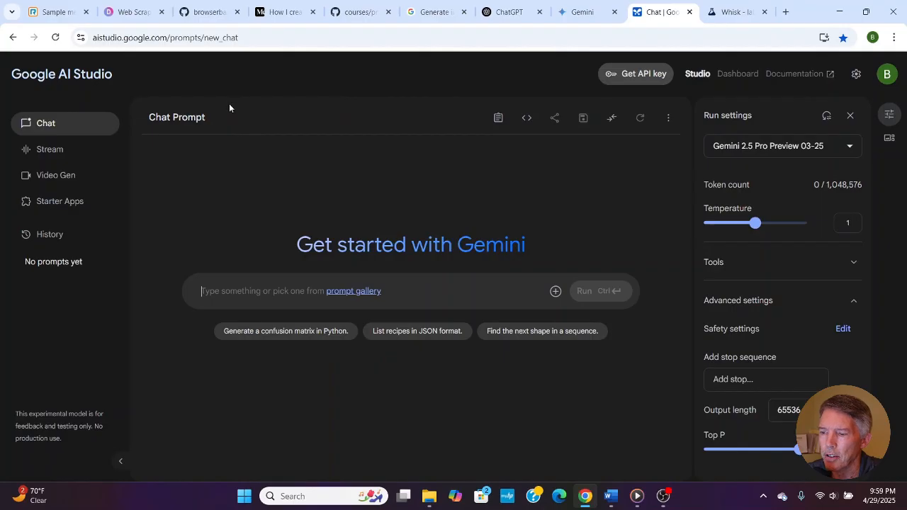
left_click(65, 177)
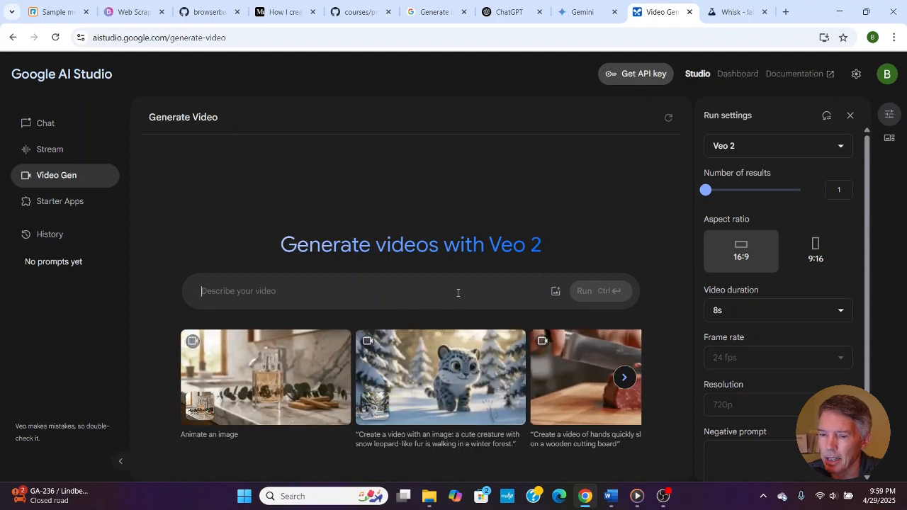
left_click(555, 292)
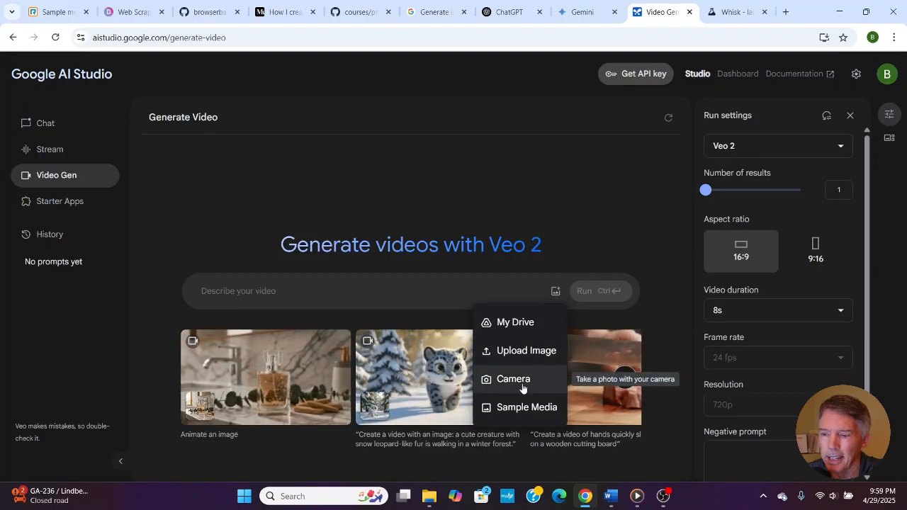
left_click(547, 197)
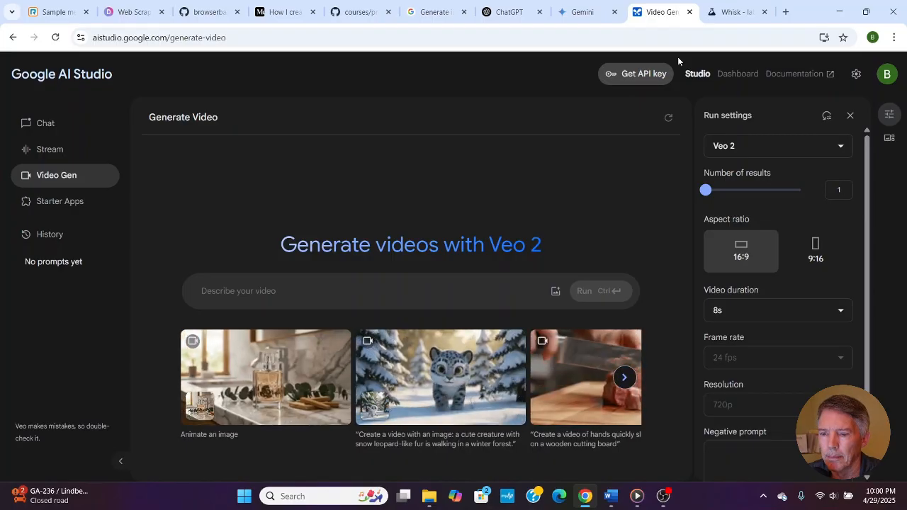
Switch to Whisk and examine its subject, scene and style image inputs
left_click(732, 15)
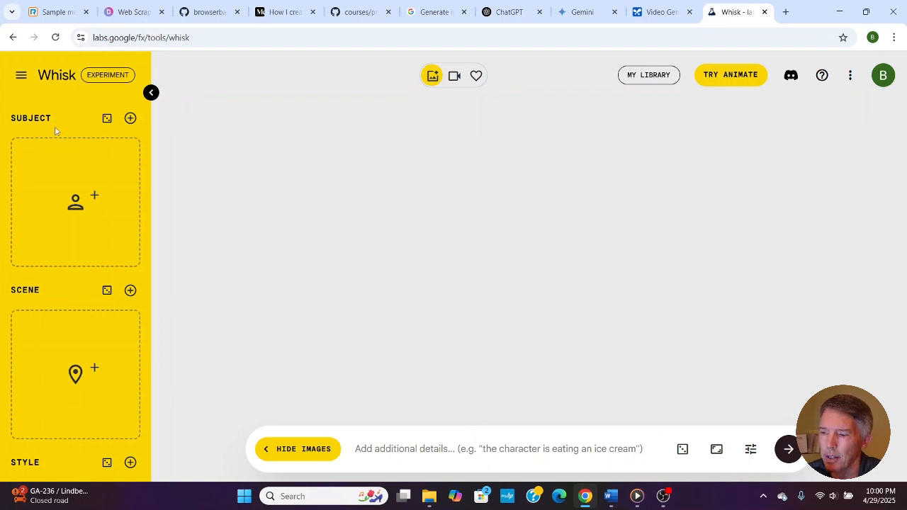
mouse_move(29, 381)
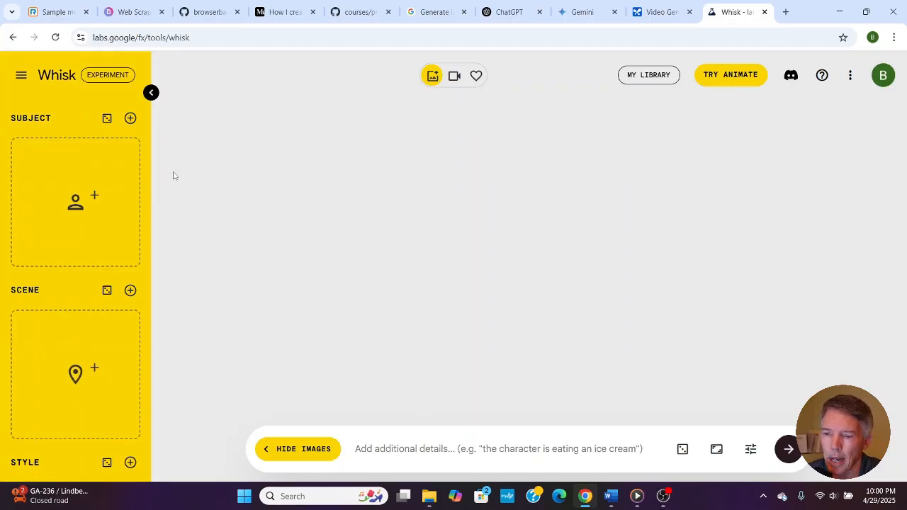
mouse_move(121, 166)
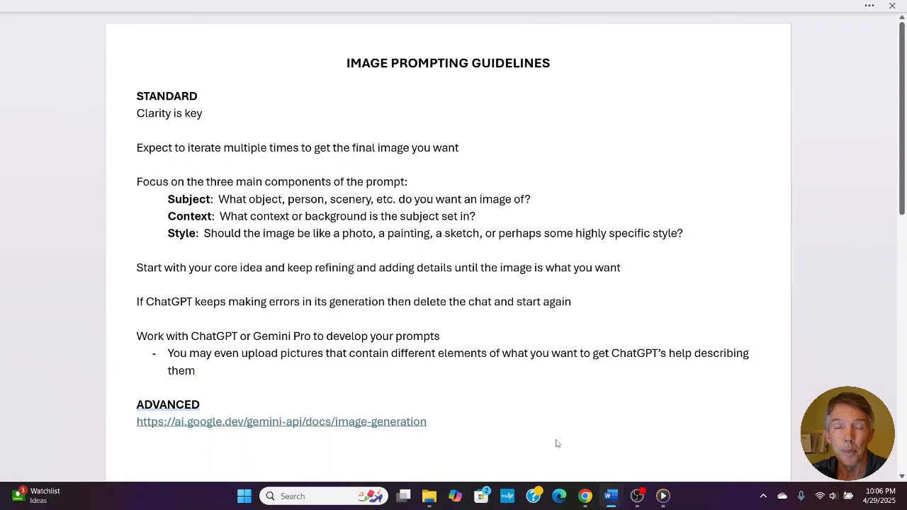
Read the image and video prompting guidelines in the Word document, including the advanced documentation links
left_click(556, 440)
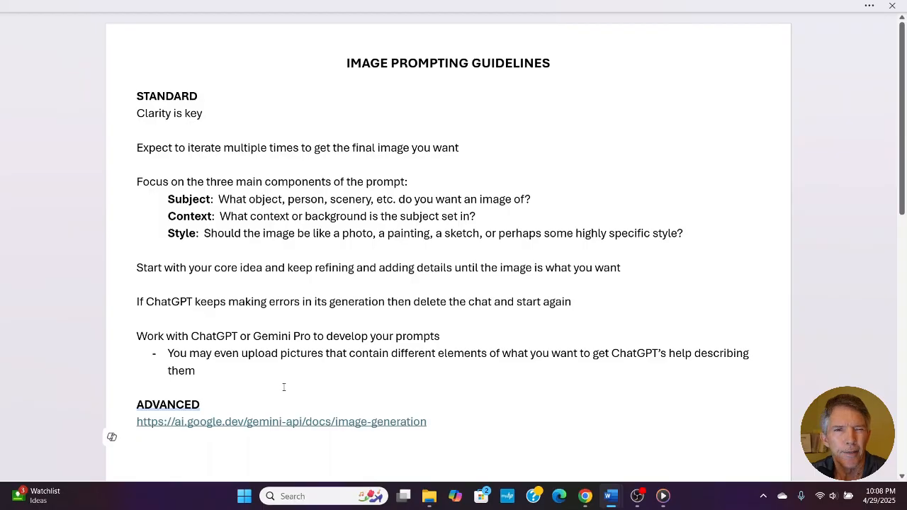
double_click(170, 404)
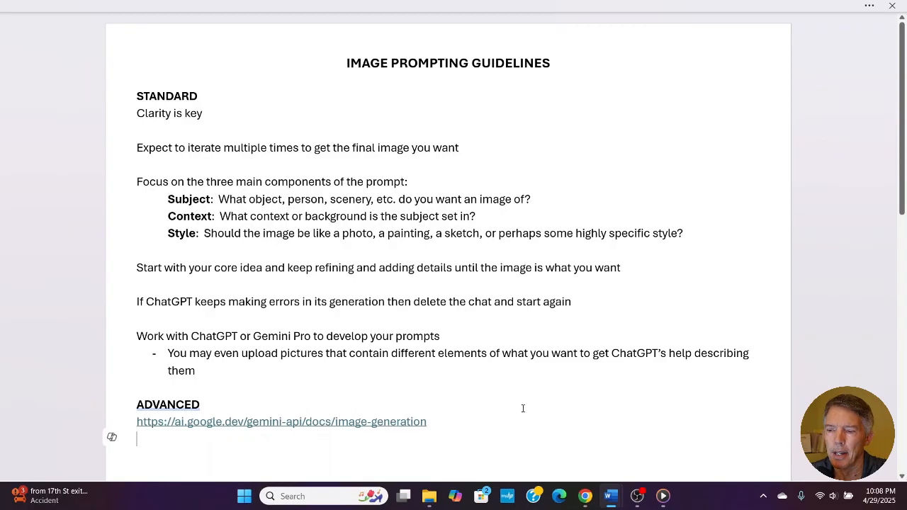
scroll(523, 409, "down", 8)
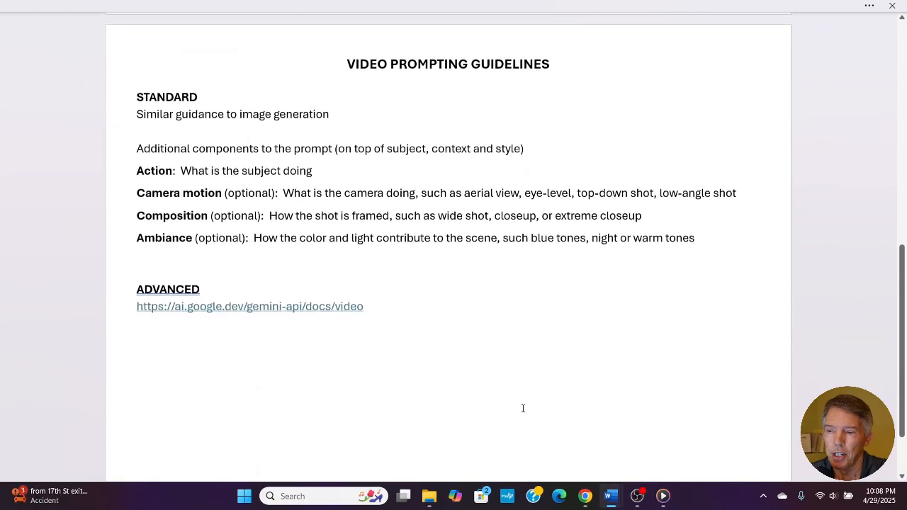
scroll(523, 408, "down", 1)
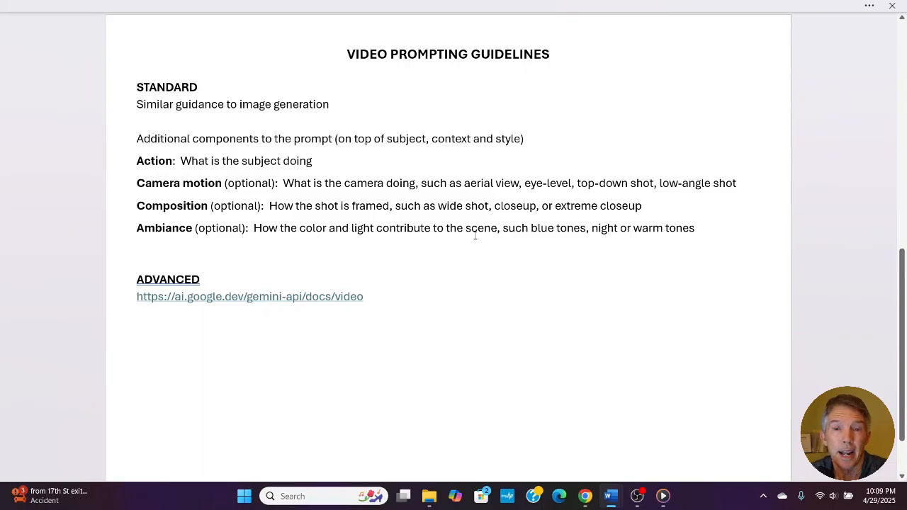
double_click(150, 285)
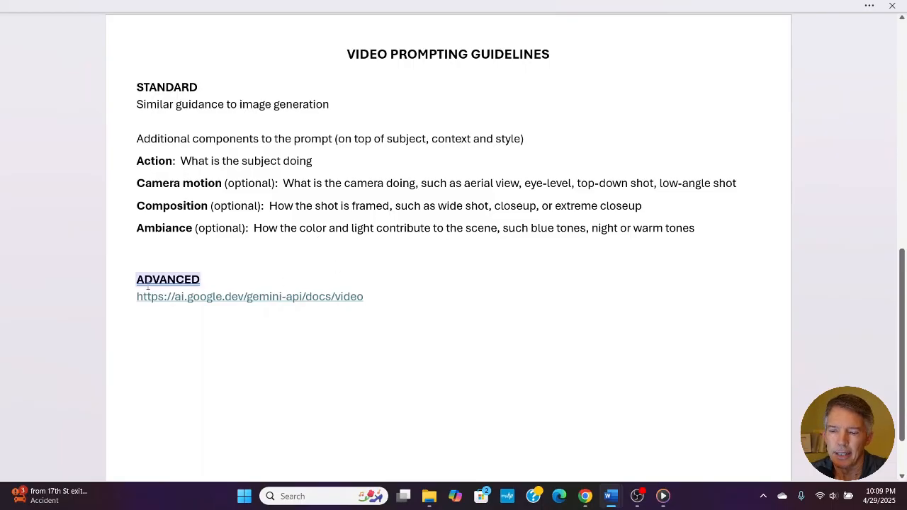
left_click(172, 312)
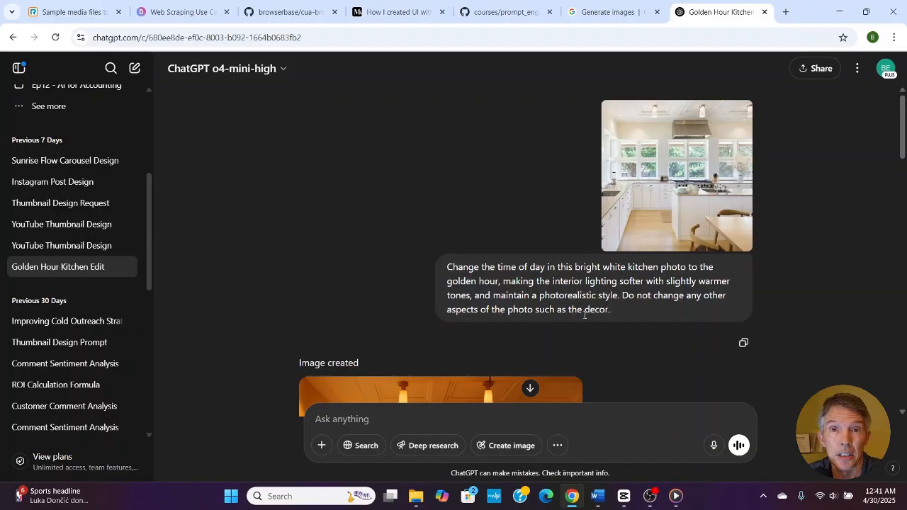
Review the Golden Hour Kitchen Edit conversation in ChatGPT, comparing each generated kitchen image with its follow-up prompt
scroll(805, 307, "down", 3)
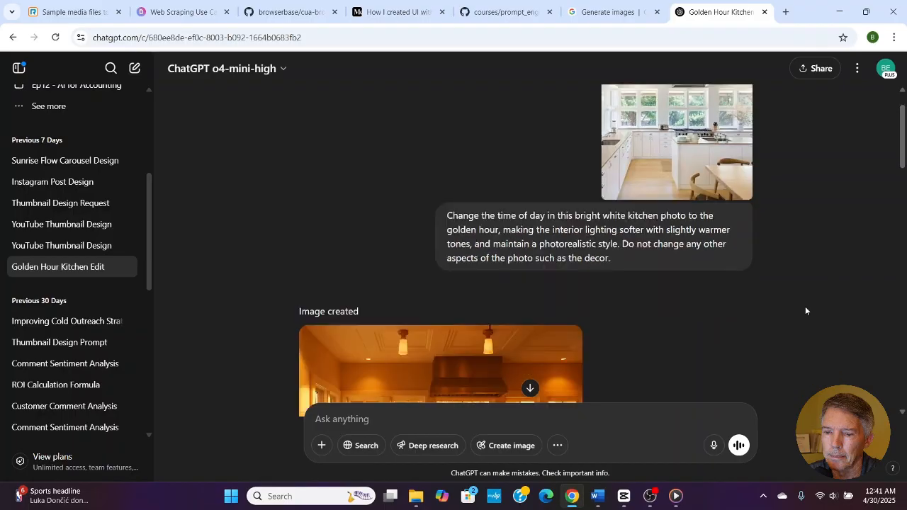
scroll(805, 306, "down", 2)
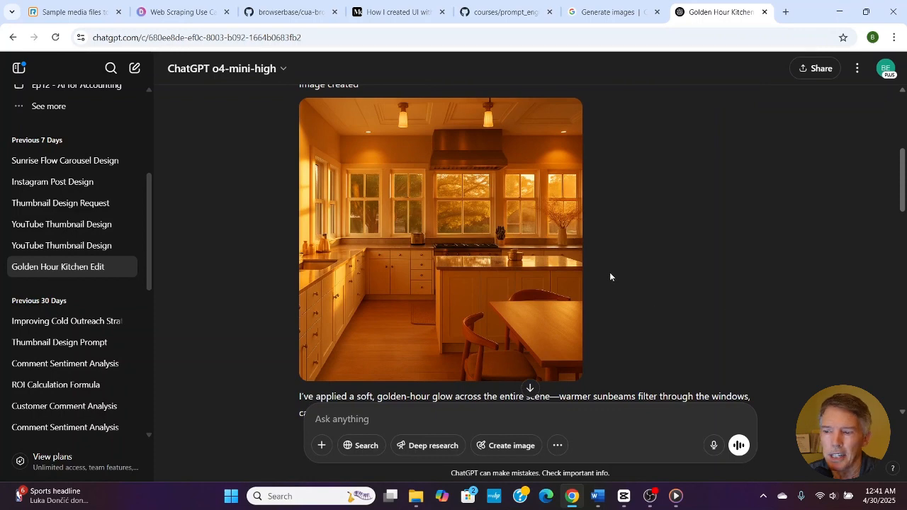
mouse_move(509, 271)
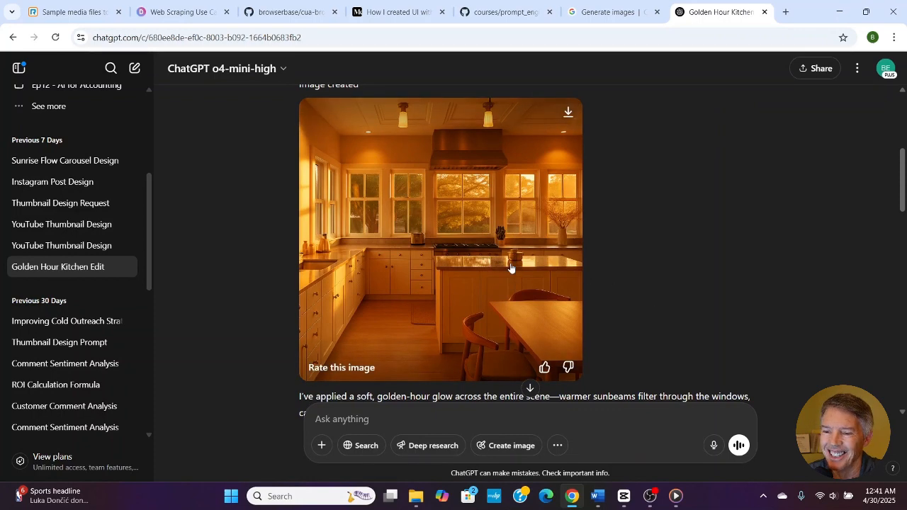
scroll(821, 306, "down", 2)
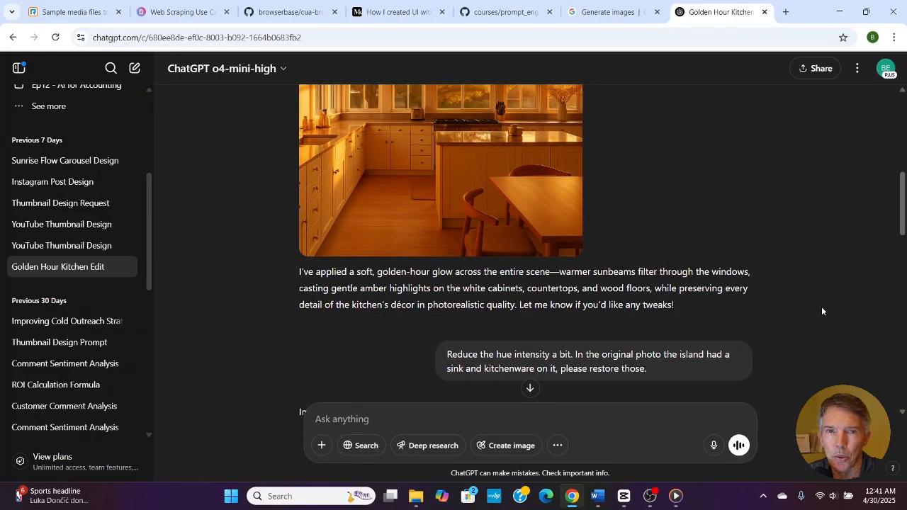
scroll(822, 306, "down", 5)
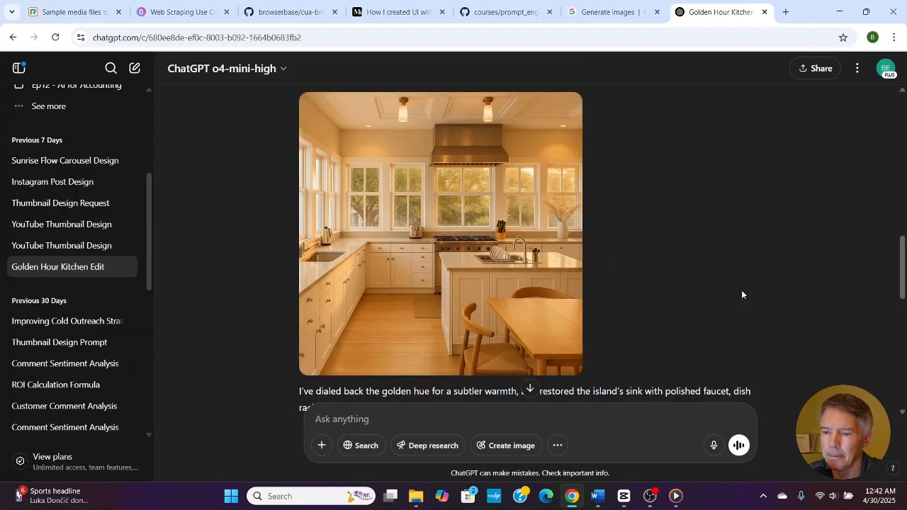
scroll(742, 294, "down", 2)
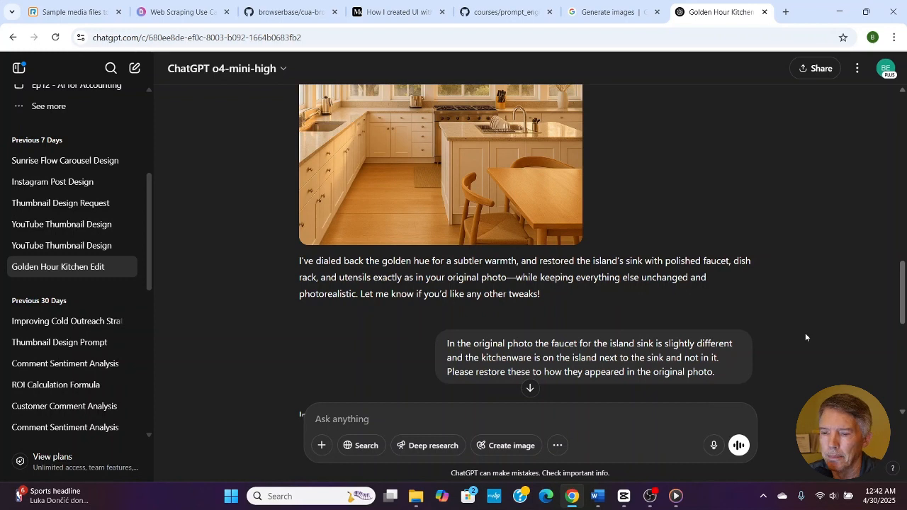
scroll(805, 332, "down", 3)
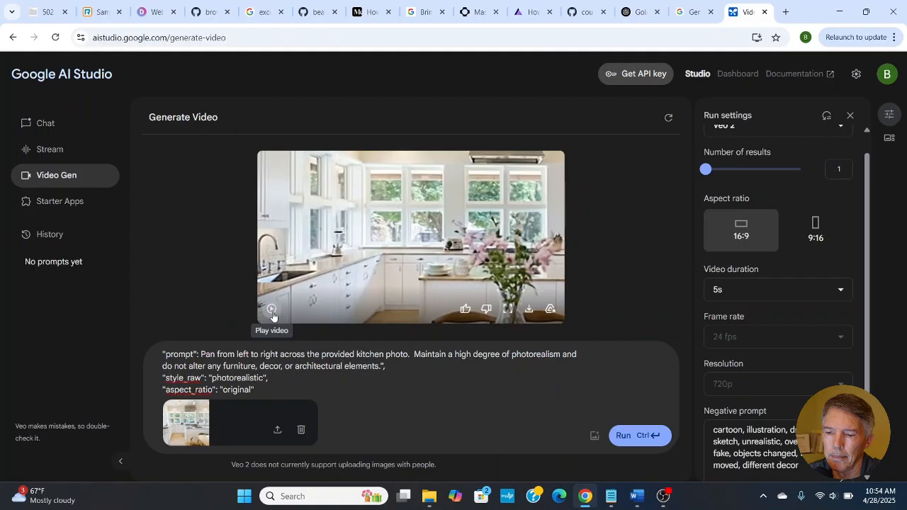
Play the generated kitchen panning video in Google AI Studio
left_click(271, 310)
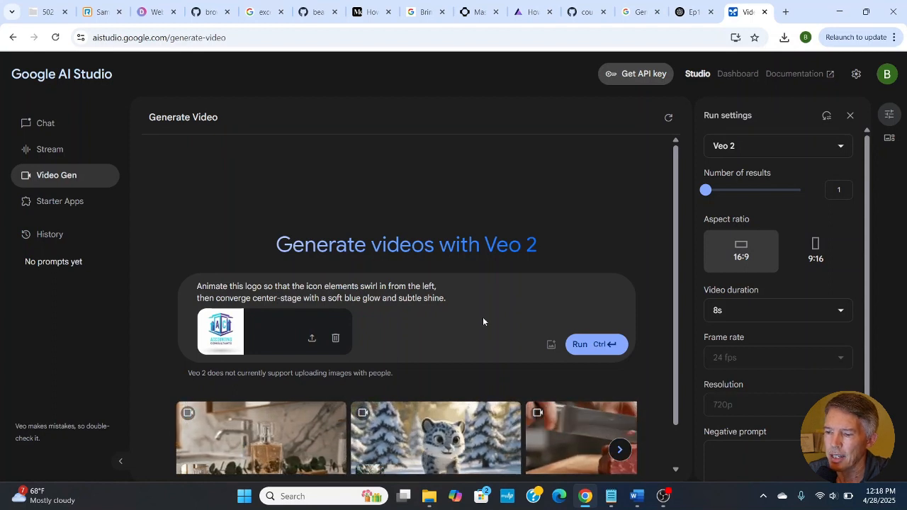
Generate an 8-second 16:9 Veo 2 video of the attached logo, its icon elements swirling in and converging center-stage with a soft blue glow
left_click(593, 345)
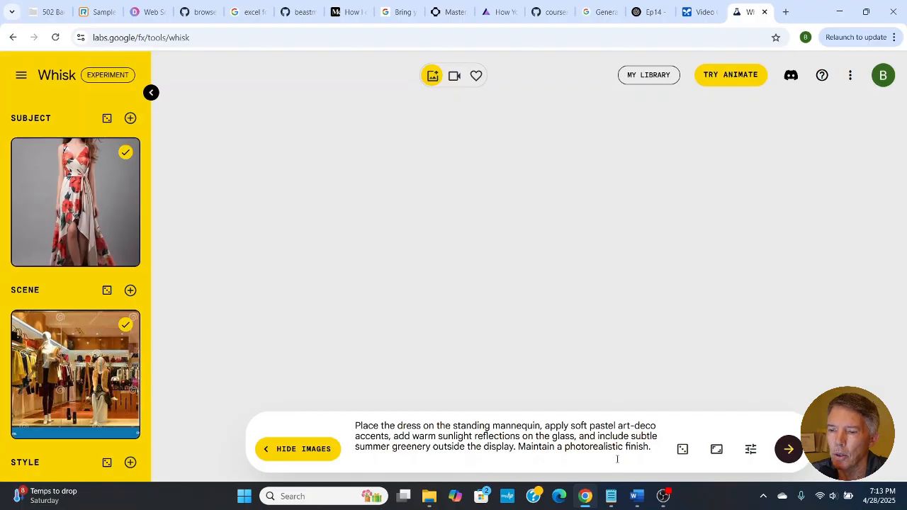
Generate a photorealistic Whisk image of the dress on the standing mannequin in the store scene, with soft pastel art-deco accents
left_click(788, 451)
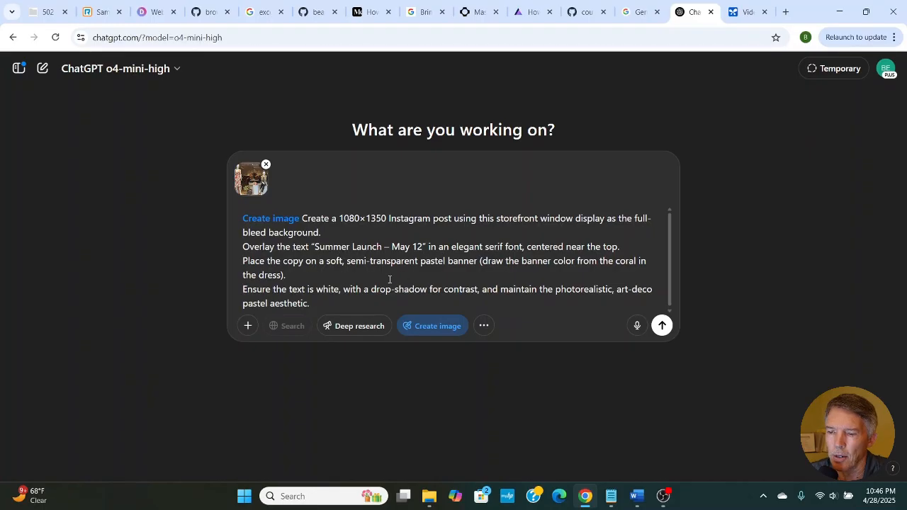
Generate a 1080×1350 Instagram post in ChatGPT from the attached storefront image with the overlay text "Summer Launch – May 12"
left_click(661, 326)
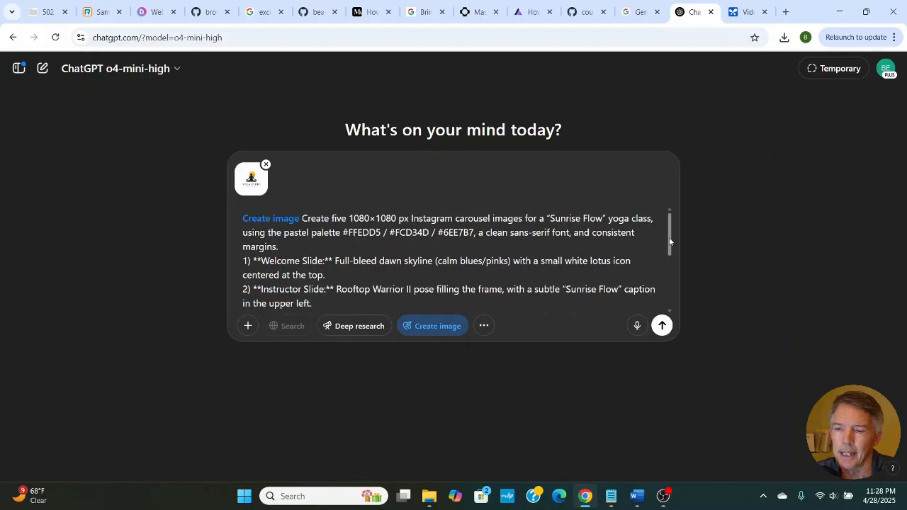
Check the full carousel prompt and generate five 1080×1080 px "Sunrise Flow" yoga class Instagram images using the attached studio logo
left_click_drag(670, 245, 670, 272)
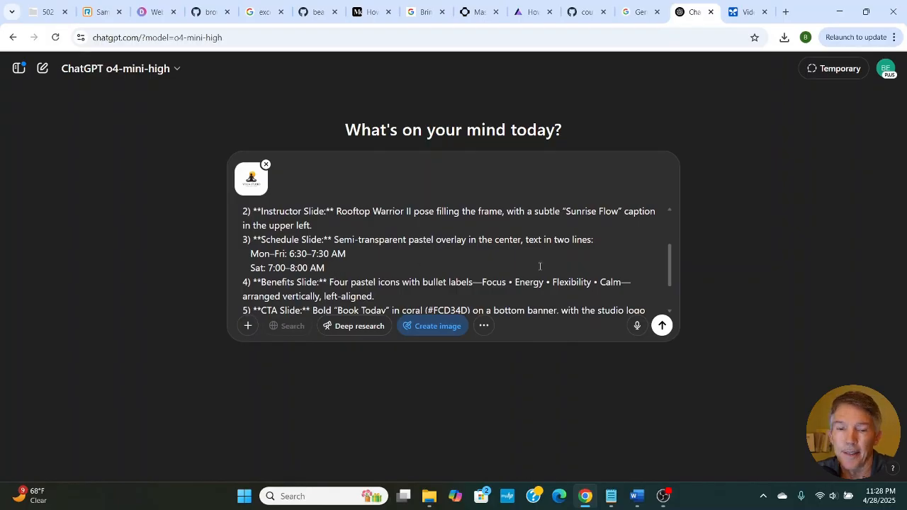
left_click_drag(672, 275, 671, 297)
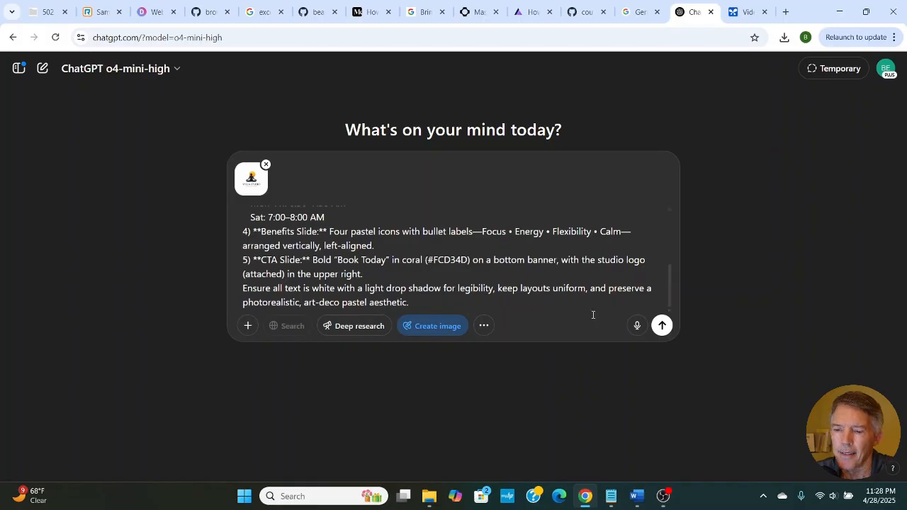
left_click(661, 325)
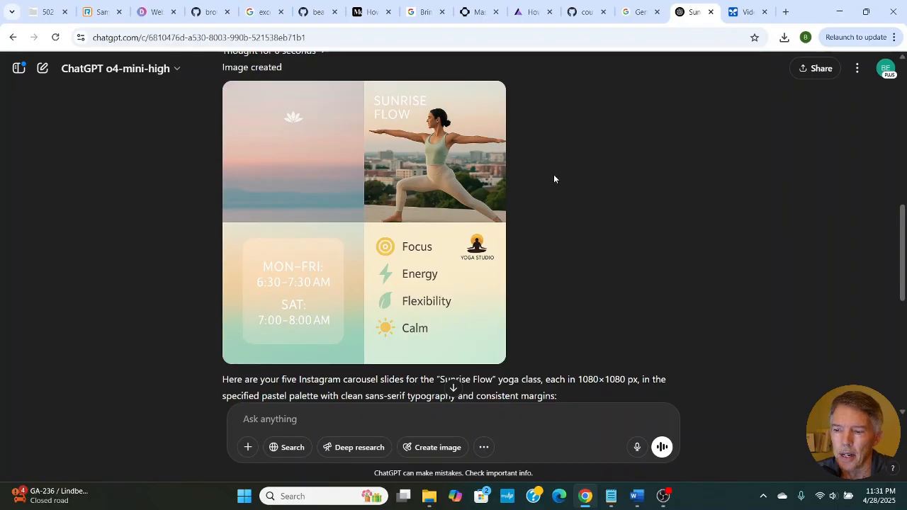
Send the follow-up prompt "Please regenerate the CTA Slide." for the yoga carousel
scroll(496, 319, "down", 4)
left_click(412, 416)
type("Please regenerate t")
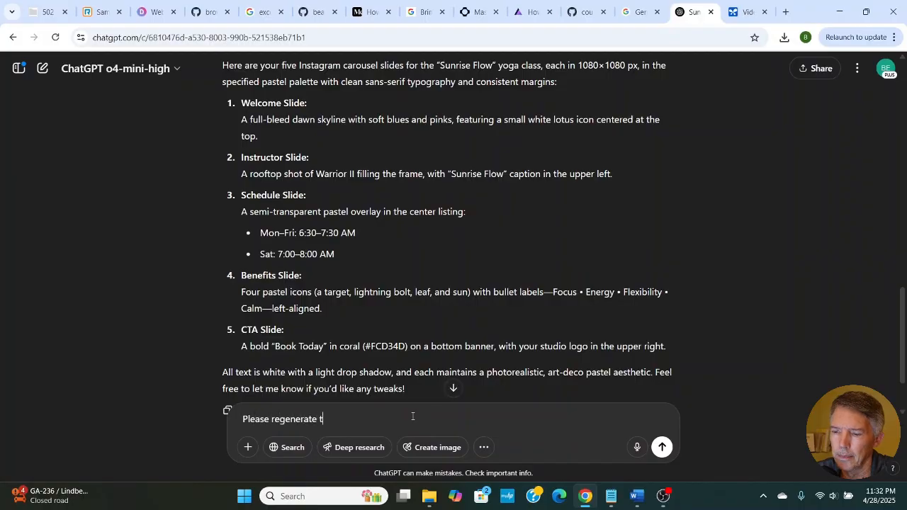
type("he CTA Slide.")
key("Return")
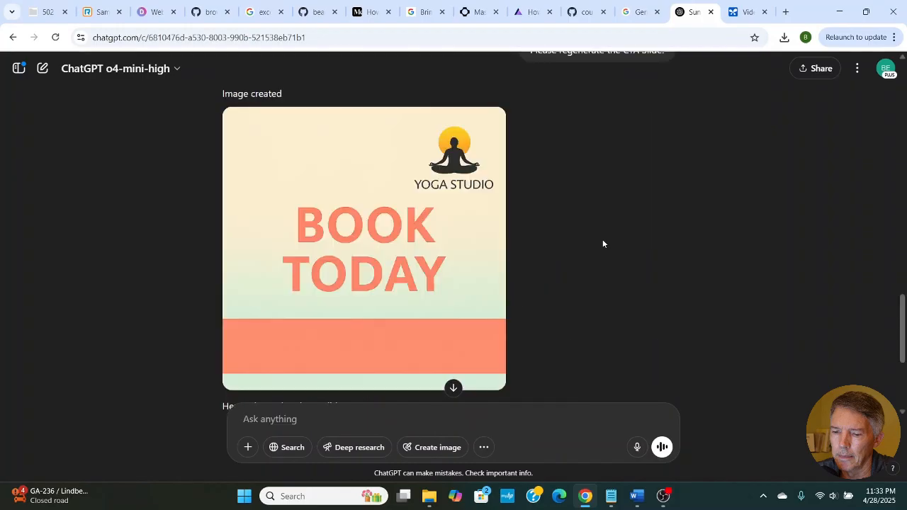